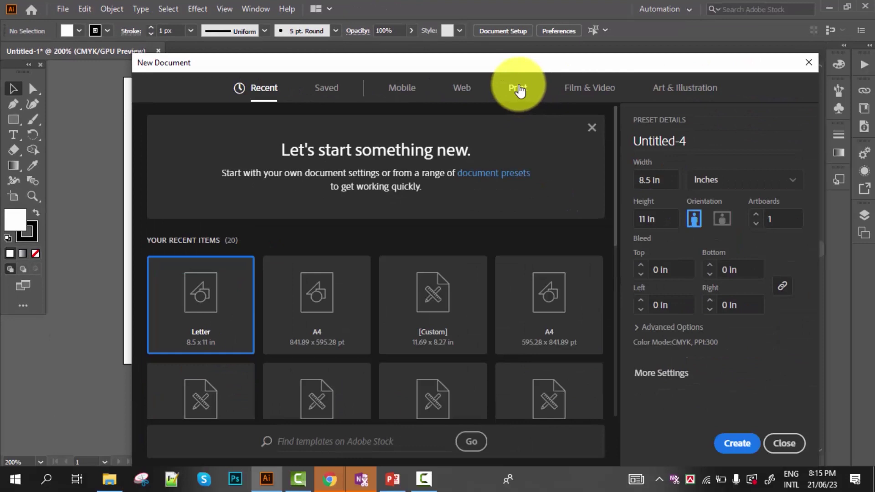
Create a new print document from the Letter preset with its units set to inches.
left_click(519, 91)
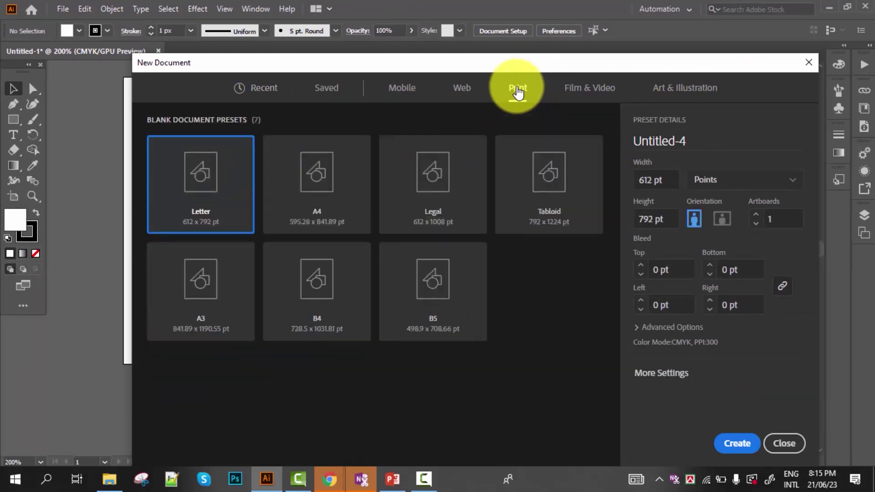
left_click(695, 142)
left_click_drag(696, 143, 611, 146)
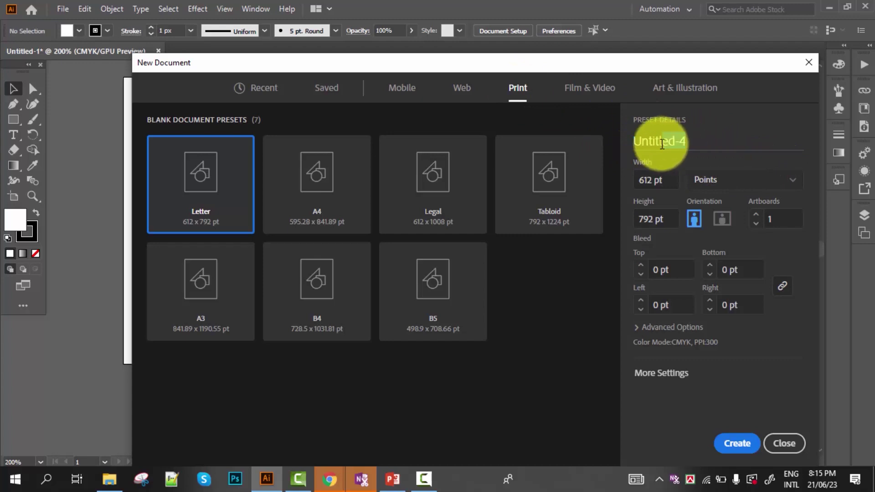
left_click(793, 186)
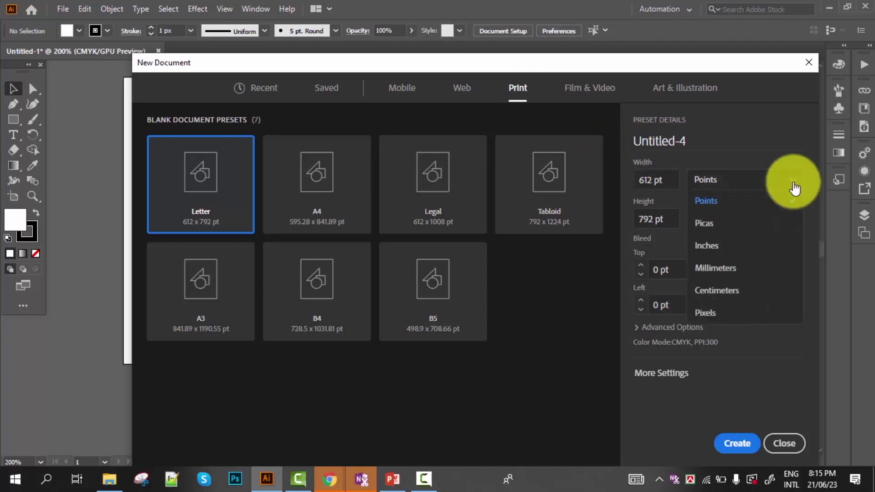
left_click(708, 251)
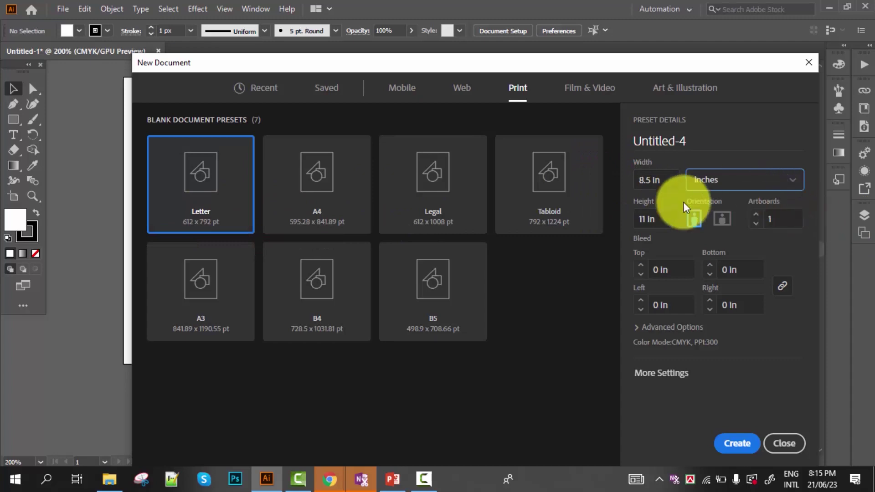
left_click(746, 447)
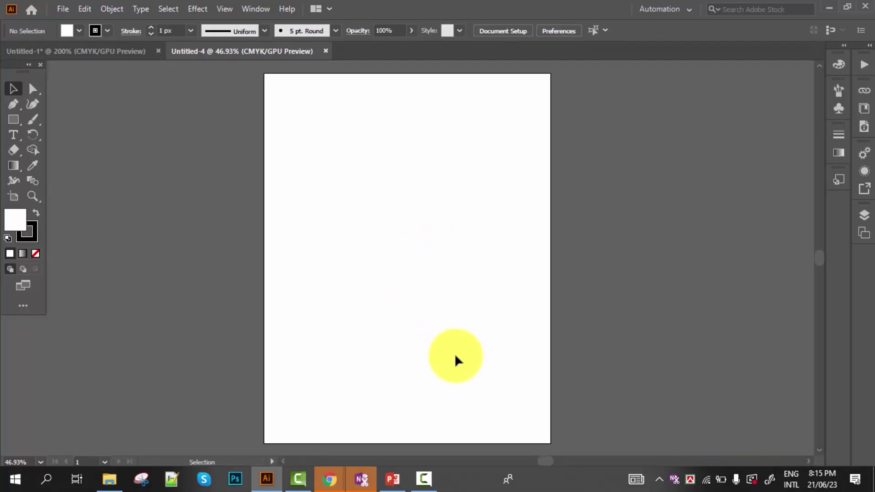
Resize the artboard freehand with the Artboard tool to about 5.68 in wide and 4.78 in high.
scroll(454, 354, "up", 1)
scroll(455, 354, "down", 2)
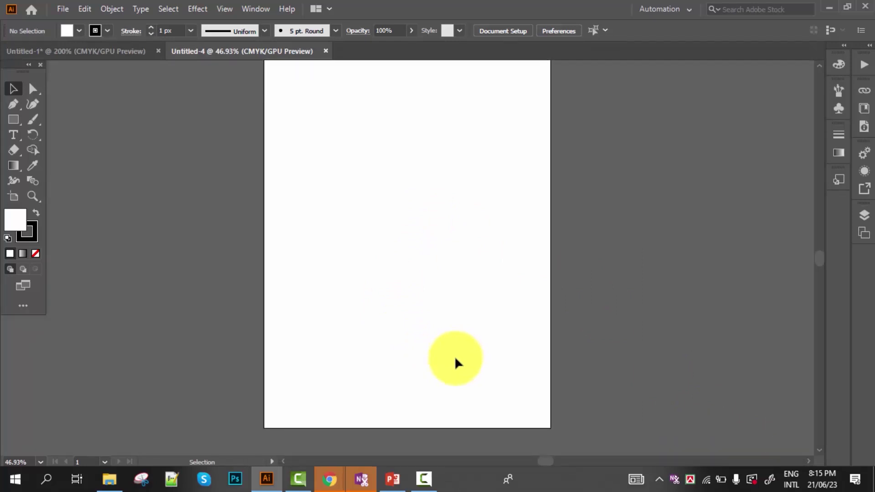
scroll(455, 363, "up", 1)
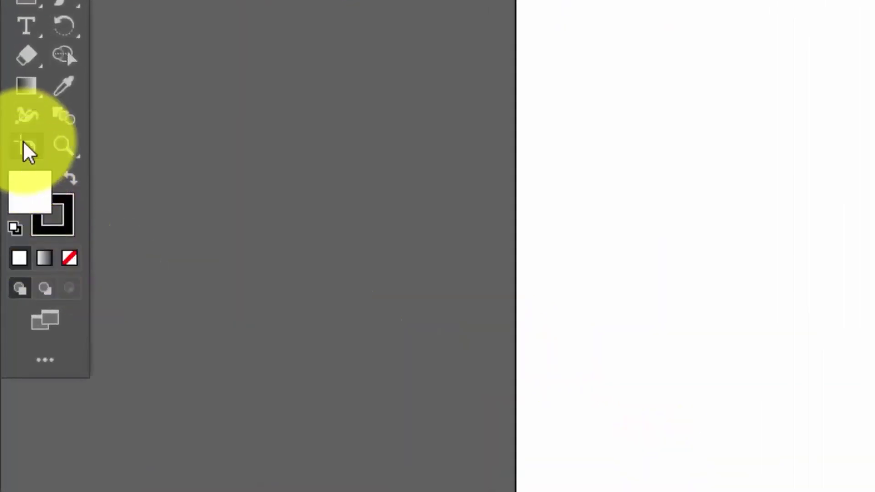
left_click(28, 150)
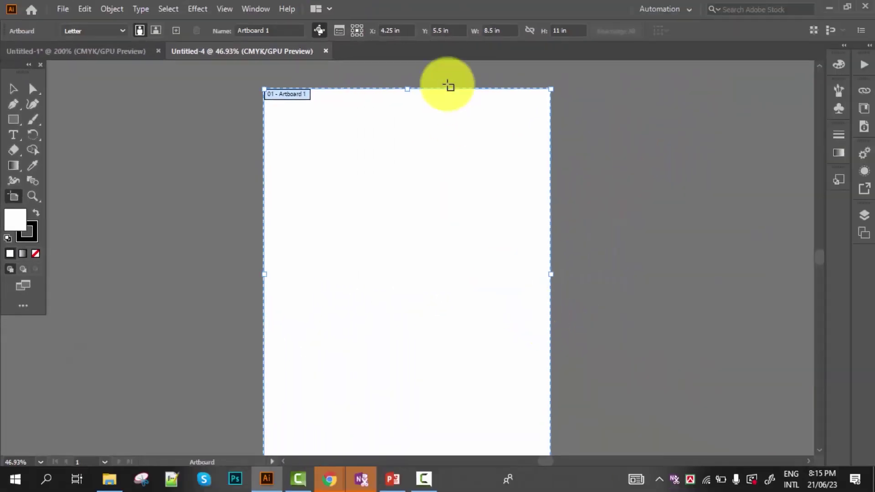
scroll(528, 42, "down", 1)
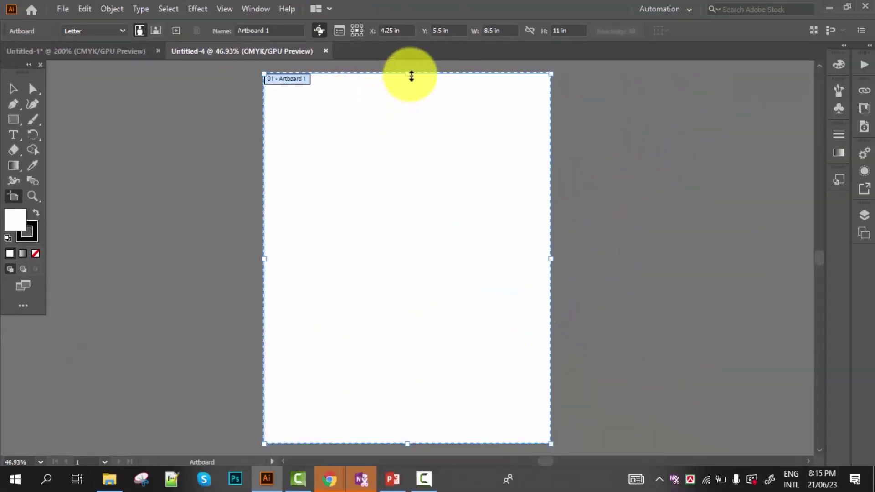
left_click_drag(408, 74, 406, 172)
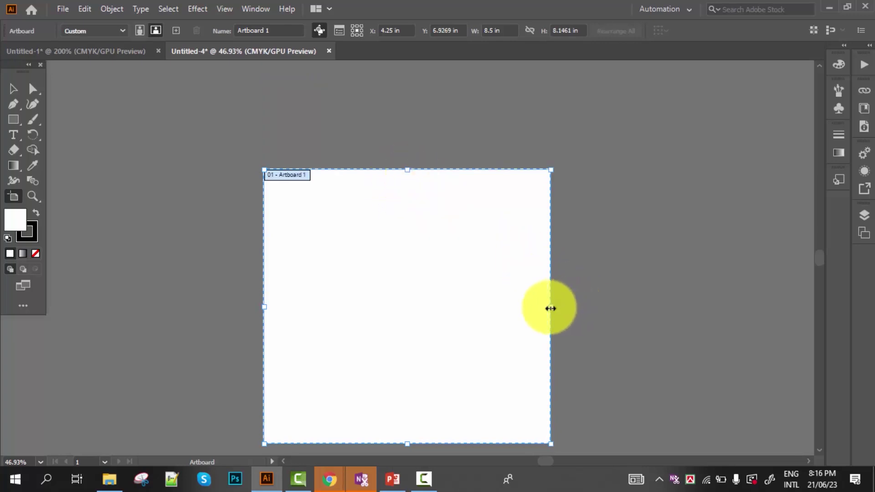
left_click_drag(551, 308, 455, 307)
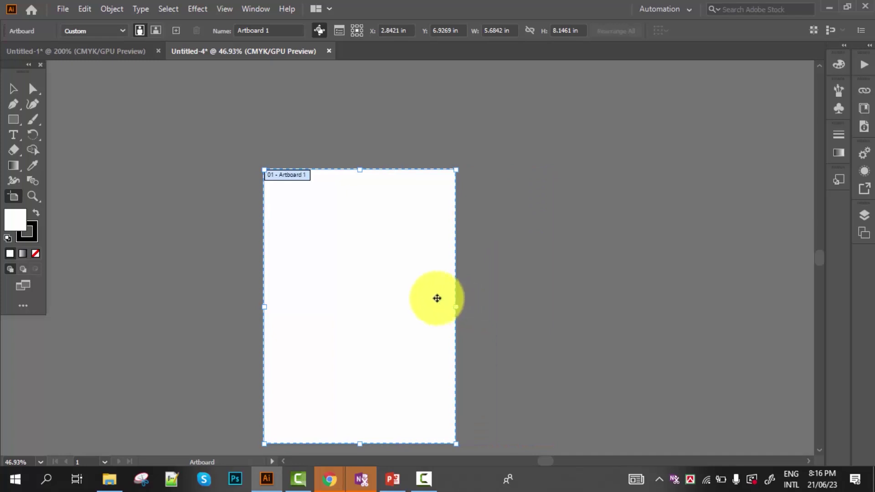
left_click_drag(359, 446, 364, 331)
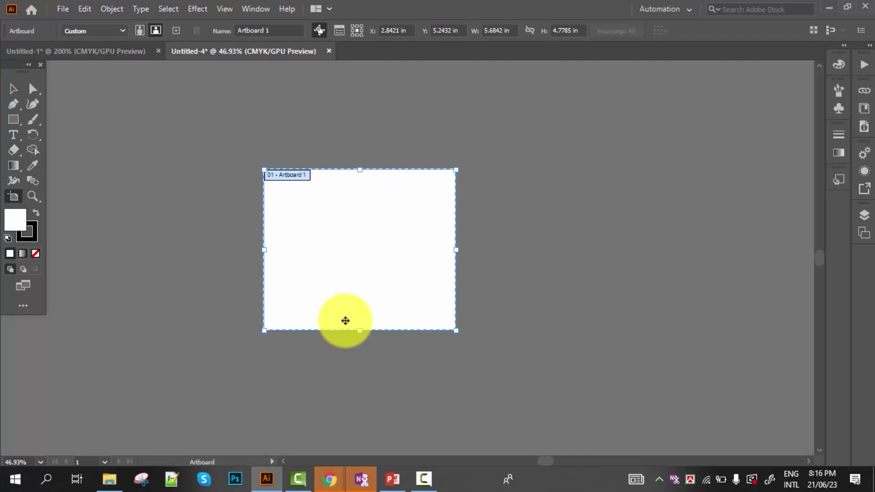
Set the artboard's width to 10 in and its height to 20 in.
left_click(485, 29)
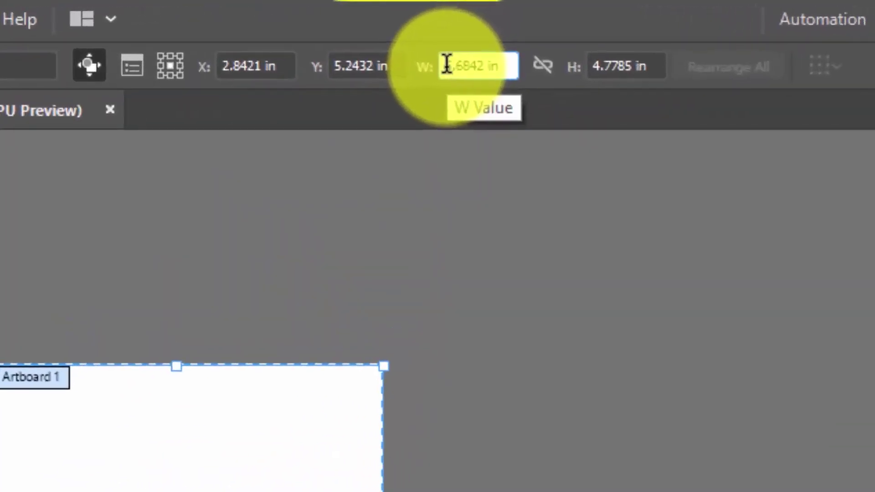
left_click_drag(446, 65, 507, 67)
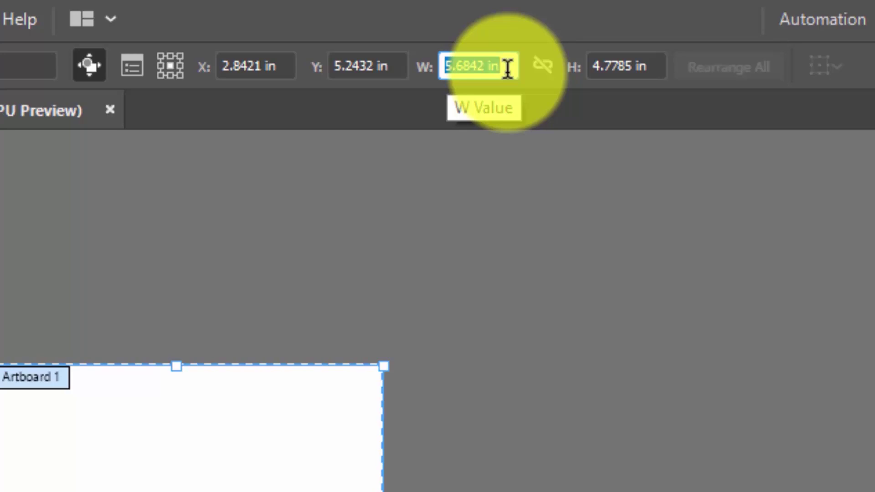
type("1p")
key("BackSpace")
type("0")
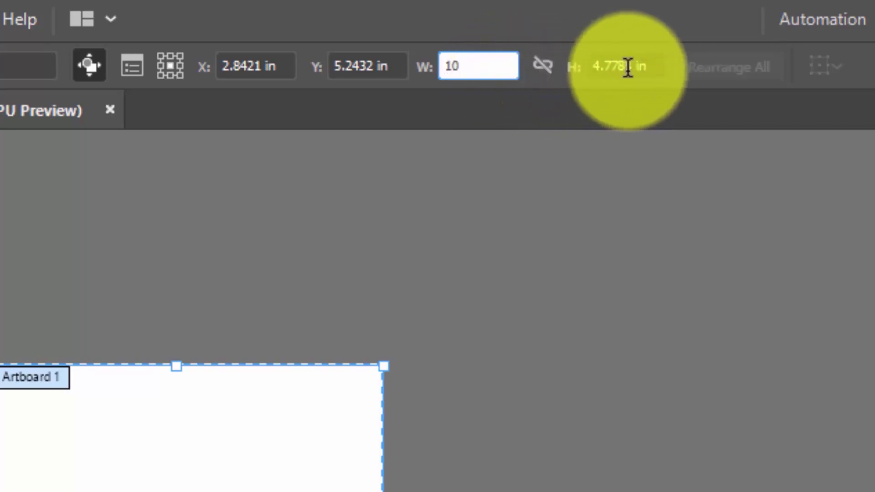
key("Tab")
left_click_drag(652, 66, 577, 71)
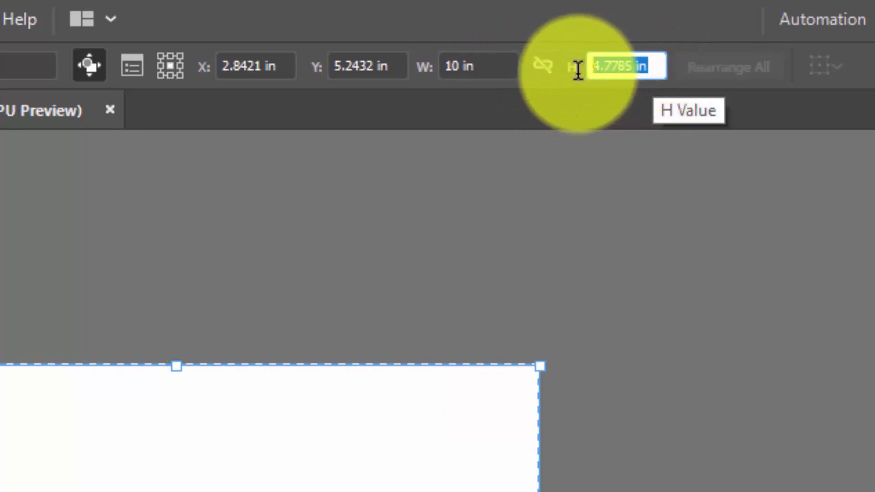
type("20")
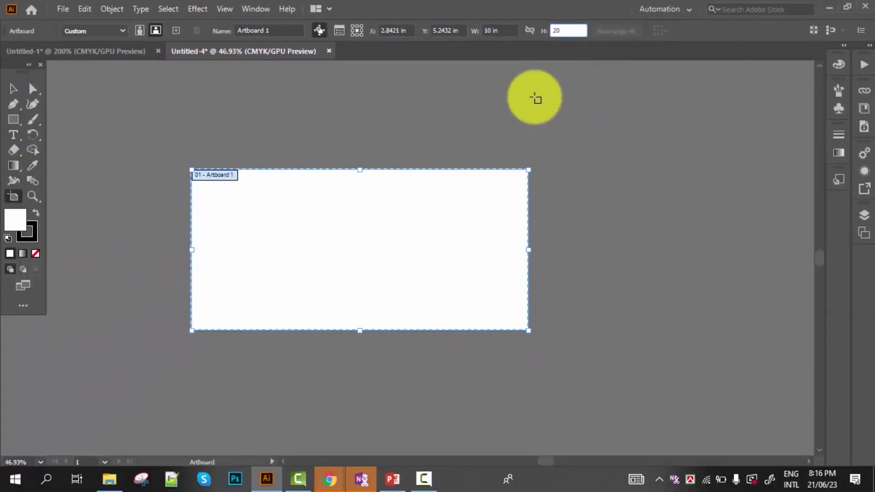
key("Return")
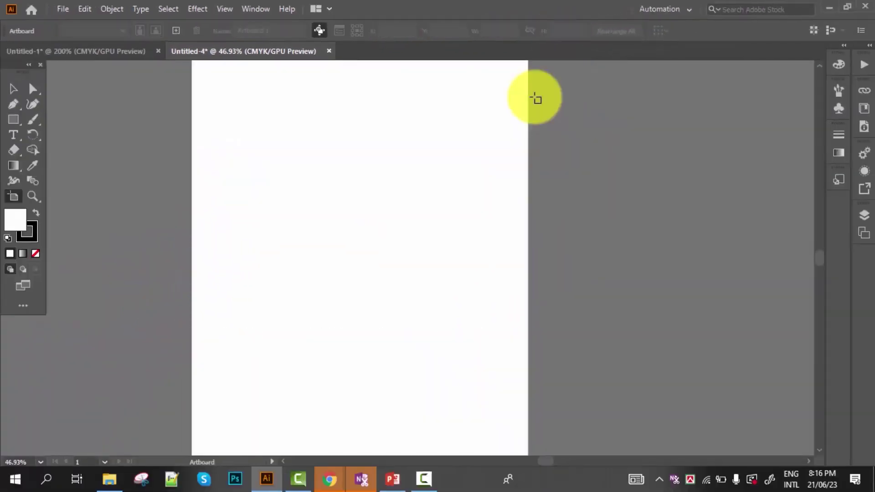
Duplicate the 10 × 20 in artboard and place the copy beside the original on its right, leaving a gap.
scroll(478, 273, "down", 2)
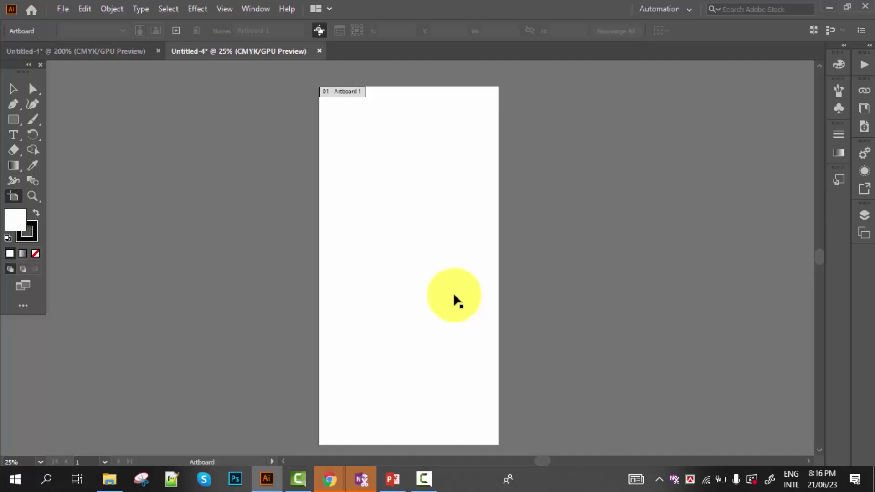
scroll(383, 319, "down", 1)
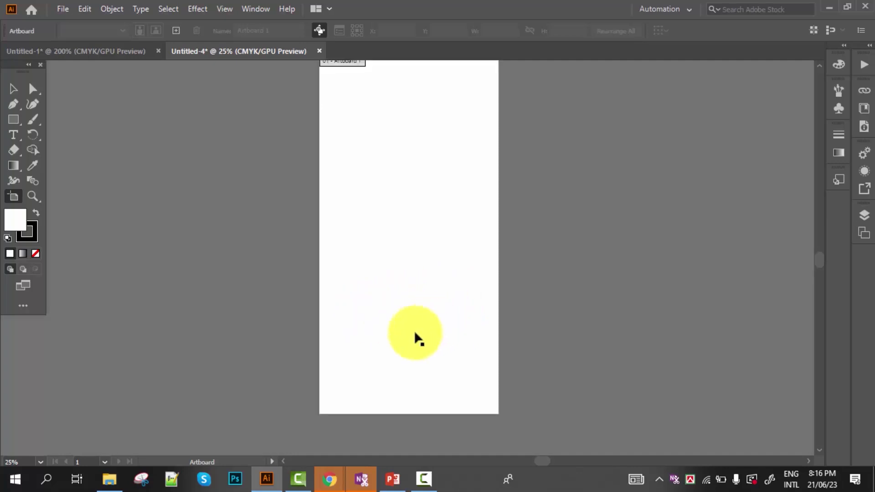
scroll(415, 337, "up", 1)
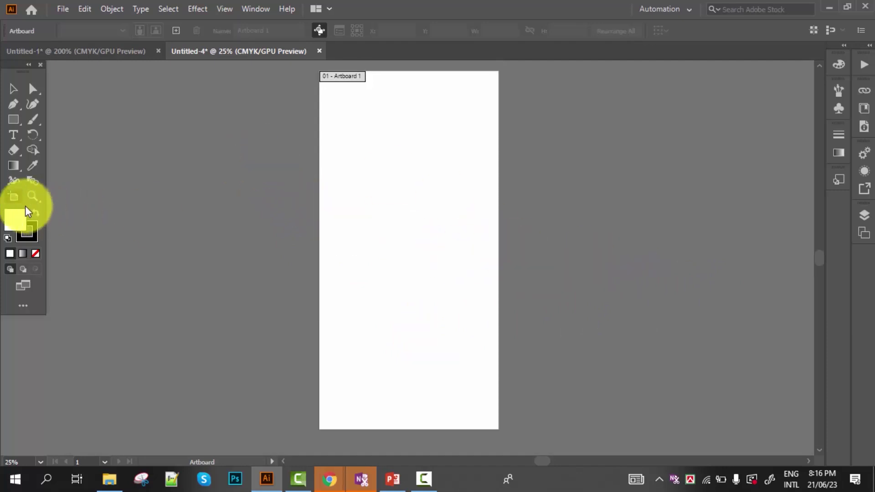
left_click(13, 196)
left_click(431, 281)
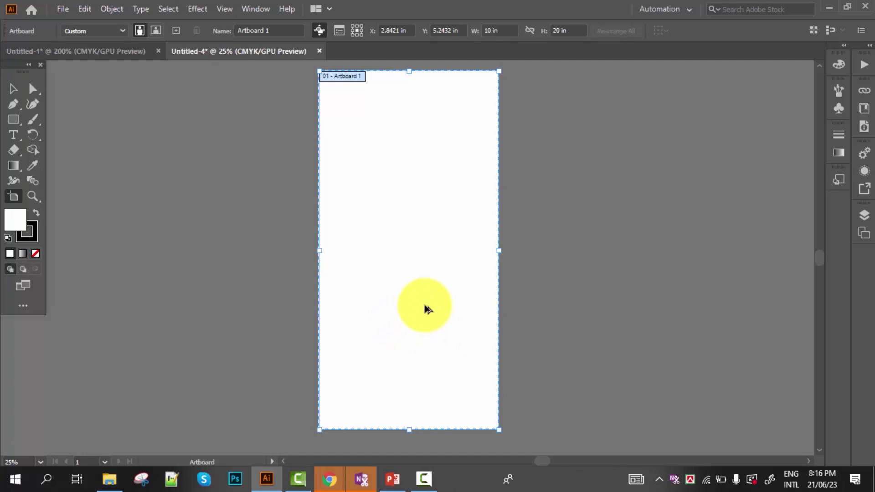
left_click_drag(428, 309, 660, 305)
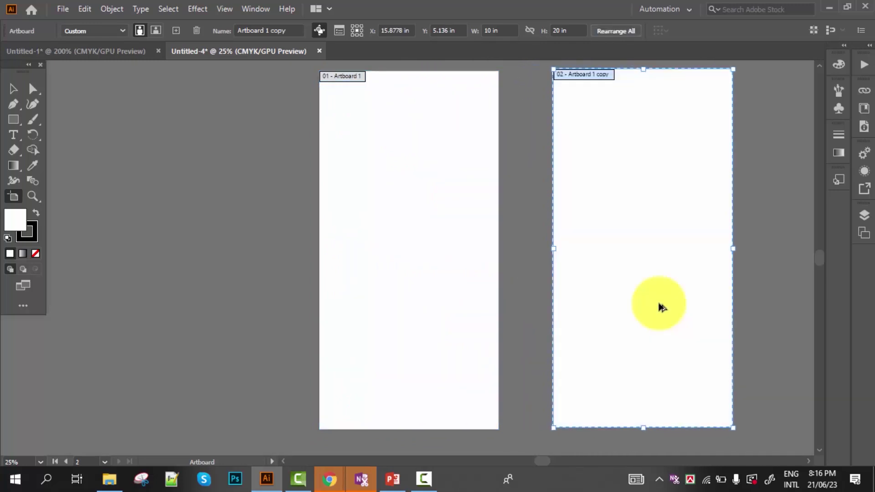
Duplicate the second artboard to its right to make a third artboard.
scroll(660, 303, "down", 3)
scroll(565, 272, "down", 3)
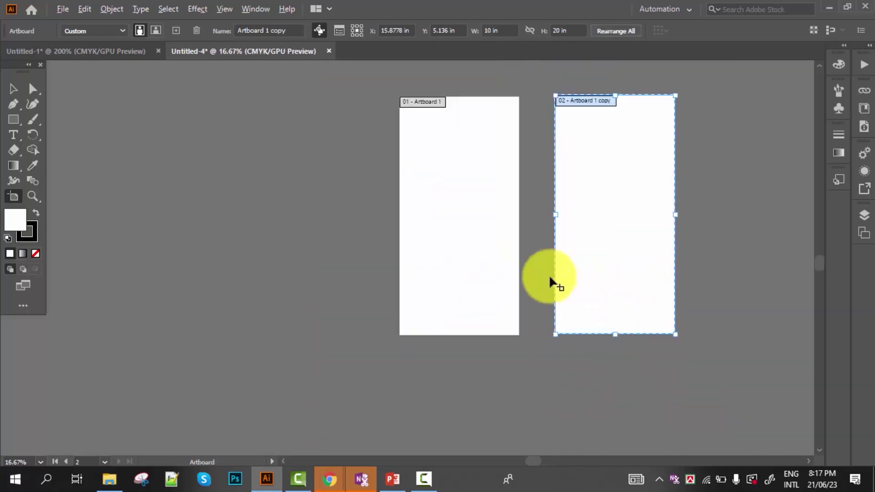
scroll(570, 267, "up", 2)
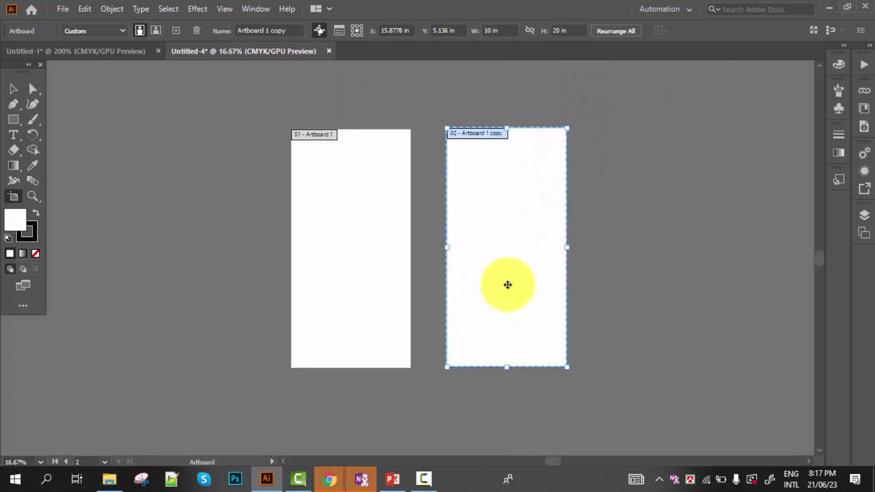
left_click_drag(508, 287, 688, 294)
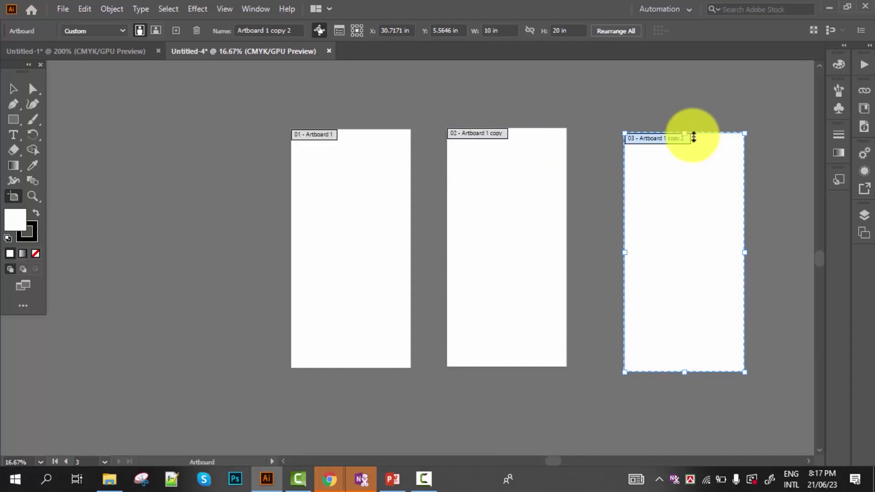
Shrink the third artboard freehand from all four sides to about 5.34 in wide and 8.27 in high.
left_click_drag(684, 132, 686, 219)
left_click_drag(685, 370, 689, 319)
left_click_drag(743, 269, 695, 282)
left_click_drag(625, 269, 633, 269)
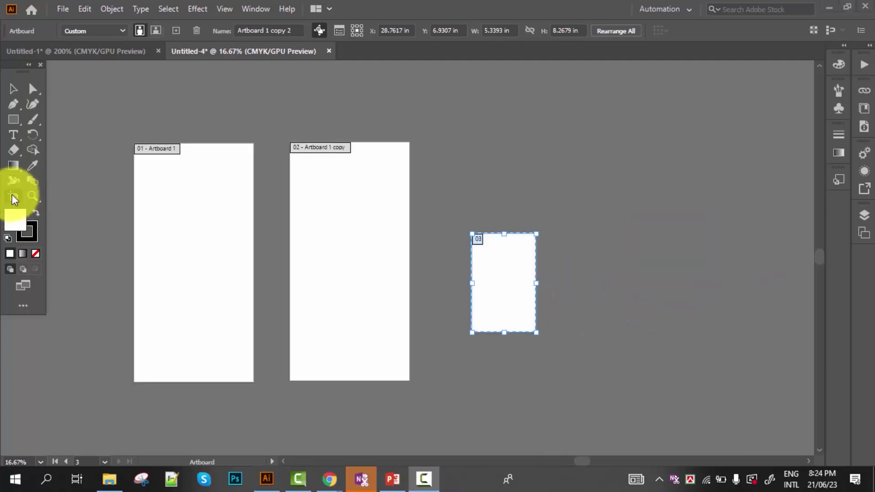
Set the third artboard to a custom 3.5 in width and 2 in height with landscape orientation in Artboard Options.
left_click(12, 194)
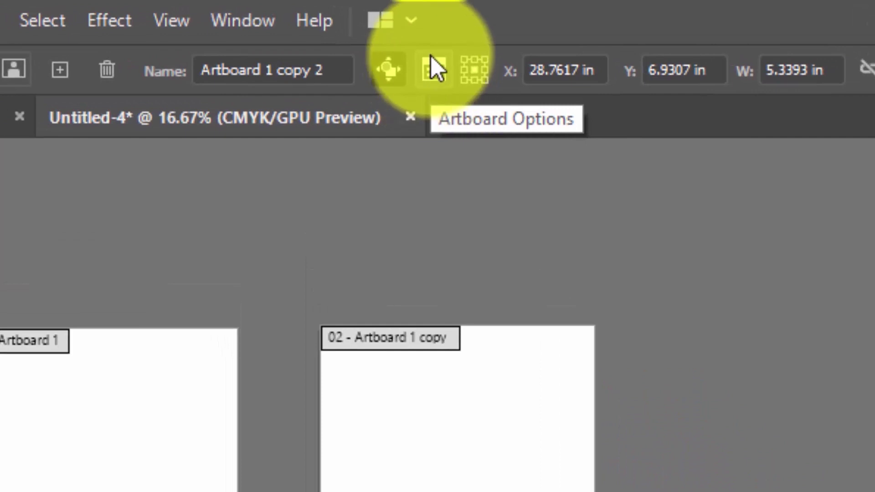
left_click(431, 76)
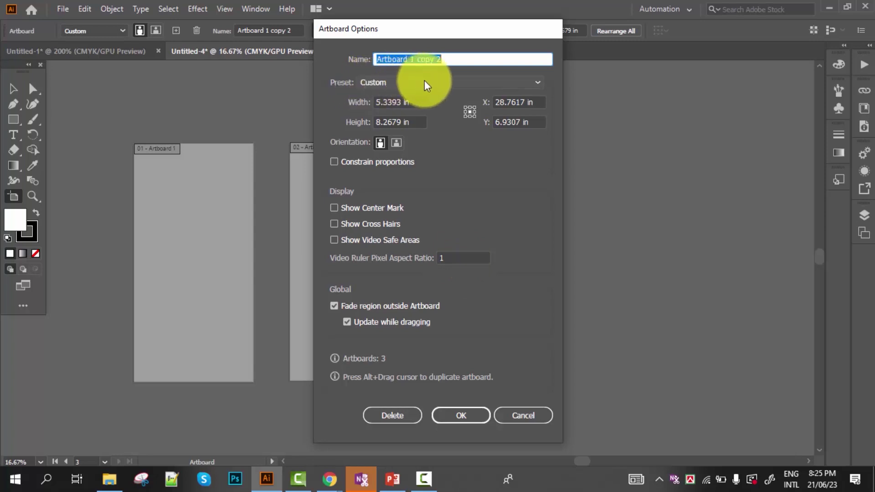
left_click(540, 81)
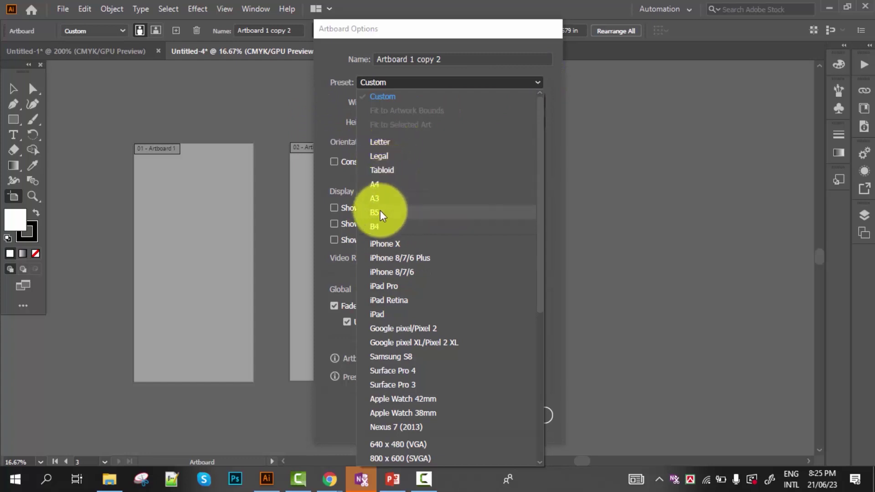
left_click(402, 81)
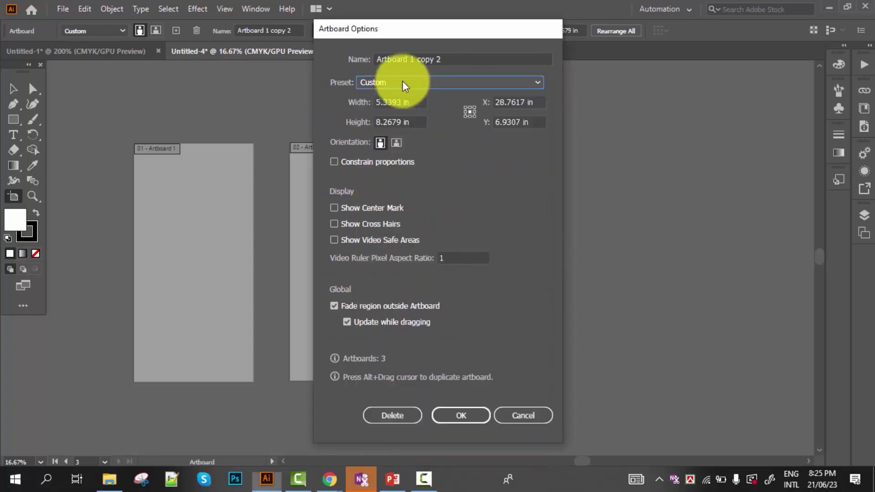
left_click(413, 103)
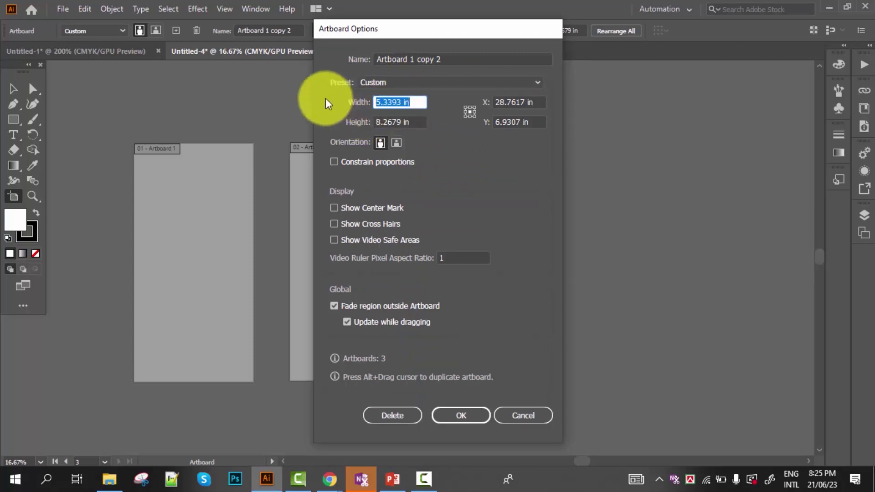
type("3.5")
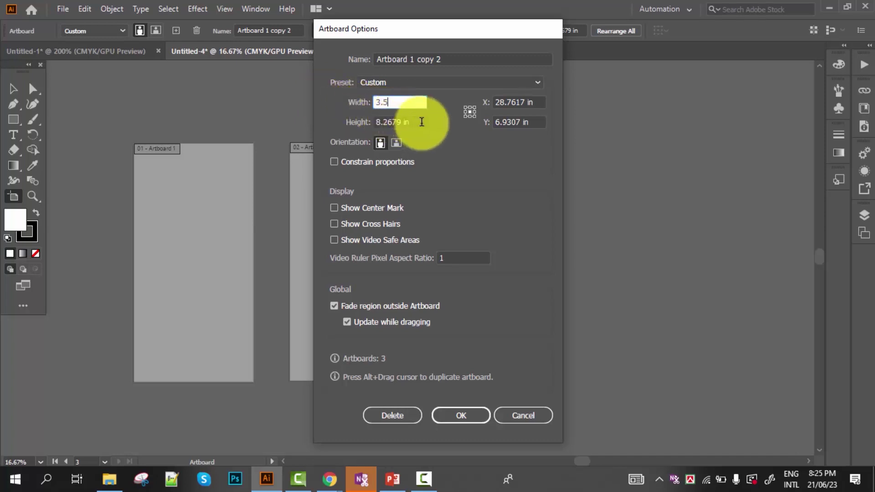
left_click_drag(423, 122, 365, 125)
type("2")
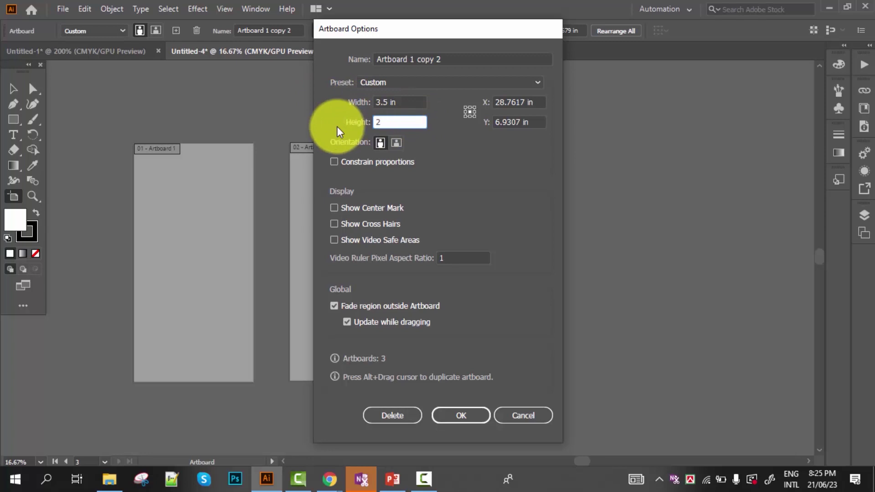
left_click(396, 142)
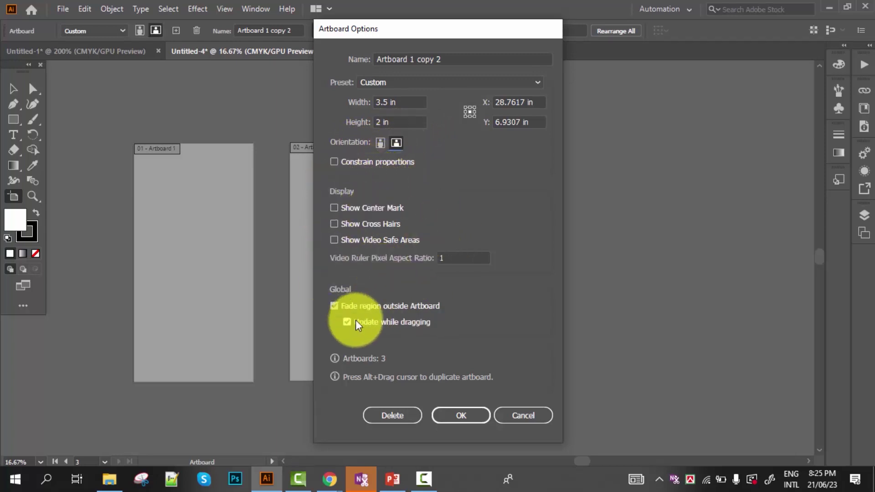
left_click(460, 415)
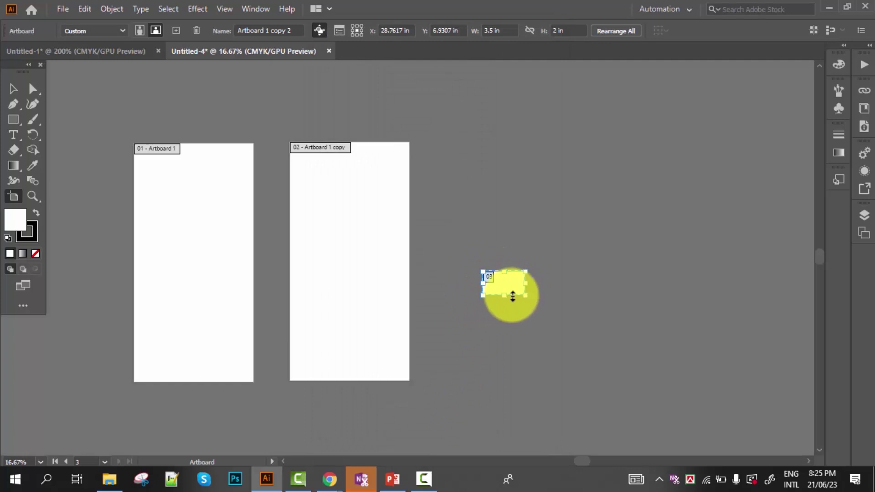
Duplicate the 3.5 × 2 in artboard to its right, leaving a gap, and delete the copy.
scroll(524, 287, "up", 4)
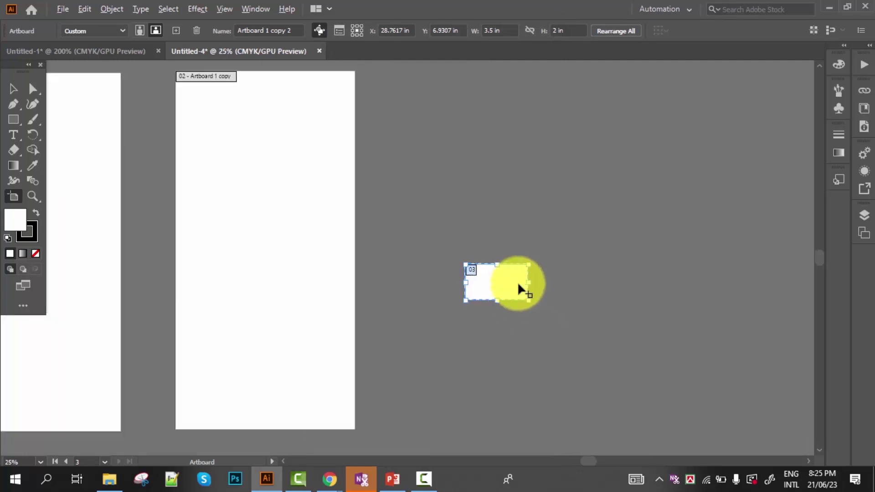
scroll(408, 254, "up", 1)
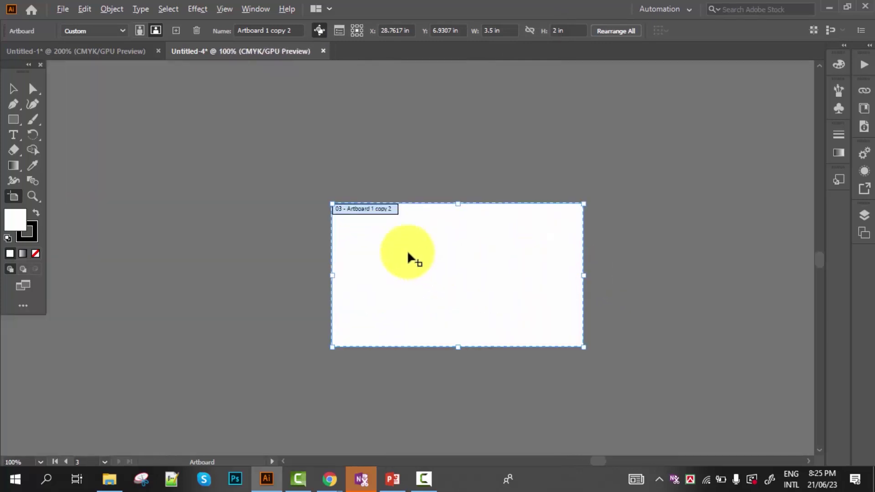
scroll(187, 214, "down", 1)
scroll(414, 274, "up", 1)
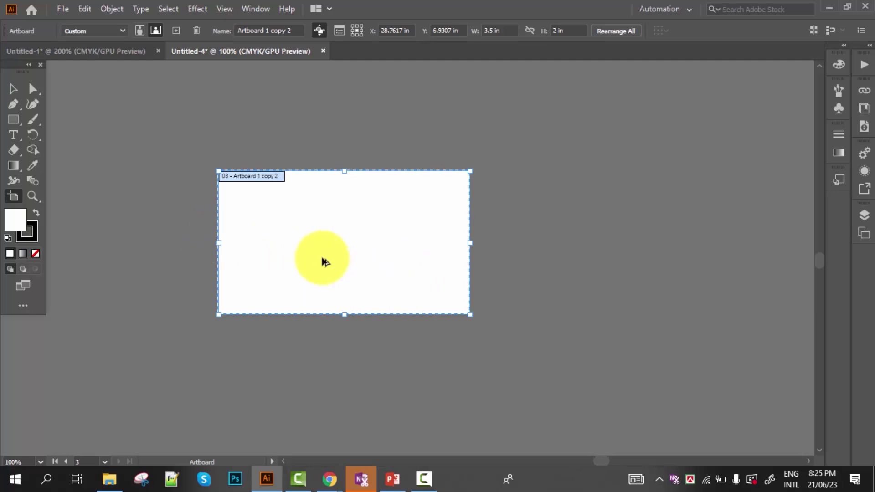
left_click_drag(324, 260, 615, 259)
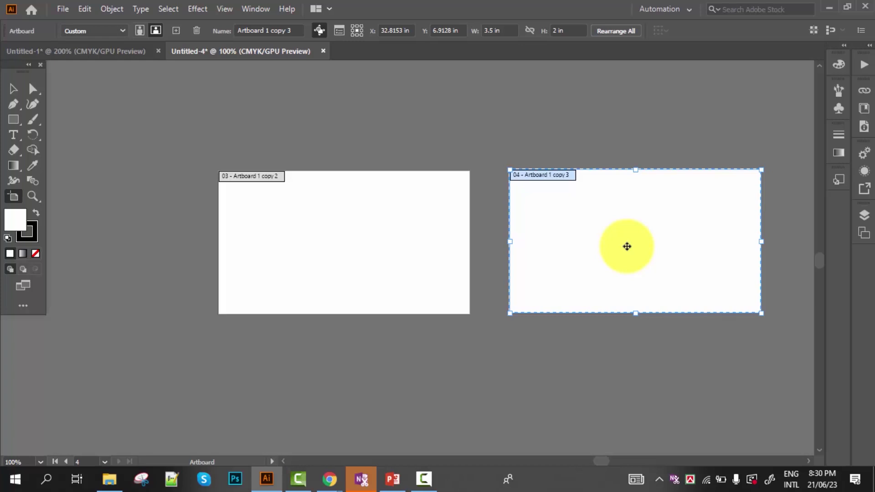
key("Delete")
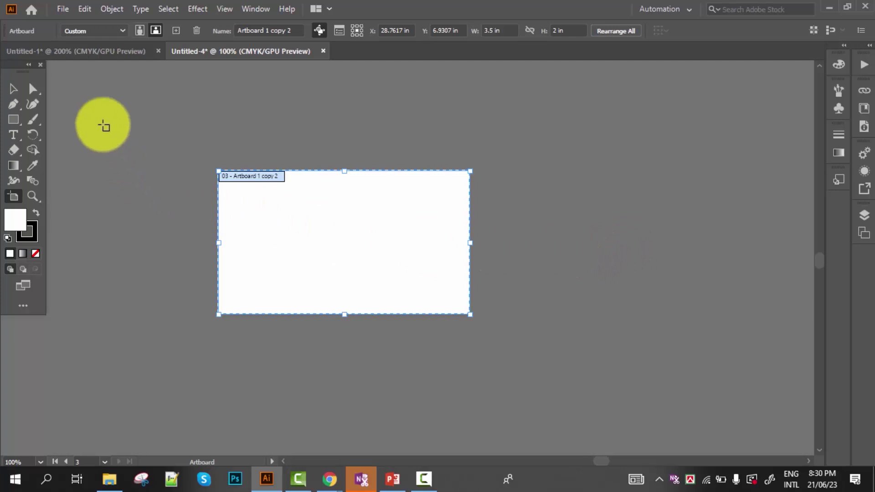
Switch the workspace from Automation to Essentials Classic.
left_click(686, 7)
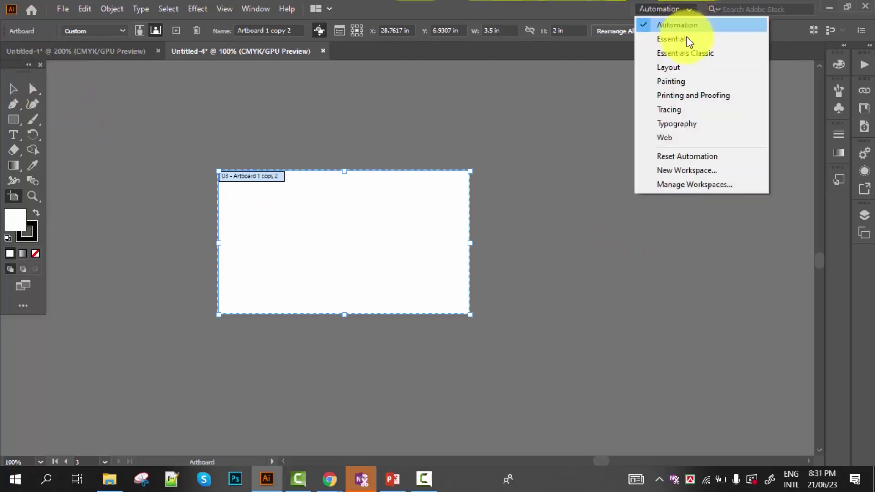
left_click(679, 53)
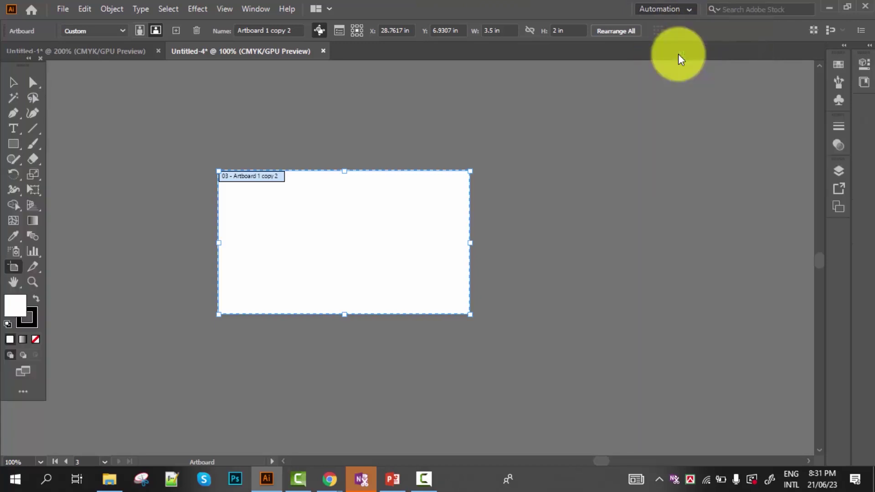